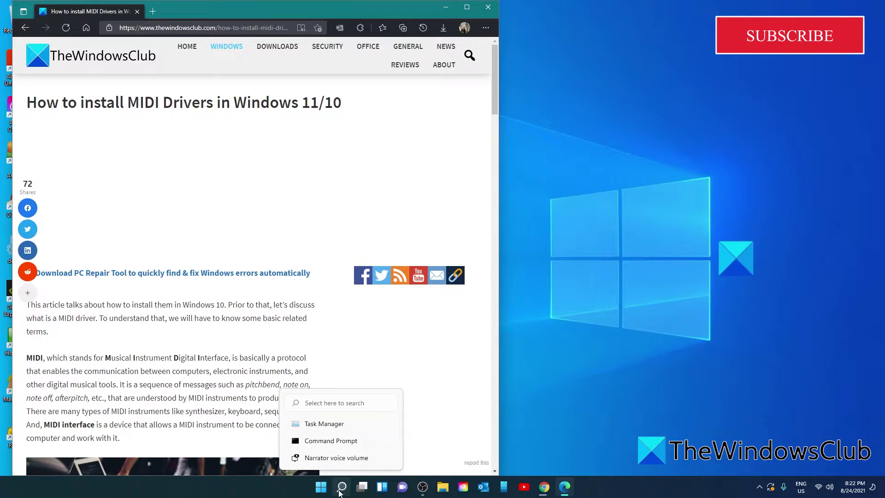
Step: Enter the command 'msdt.exe -id devicediagnostic' in the Run box
{"action": "key", "text": "super+r"}
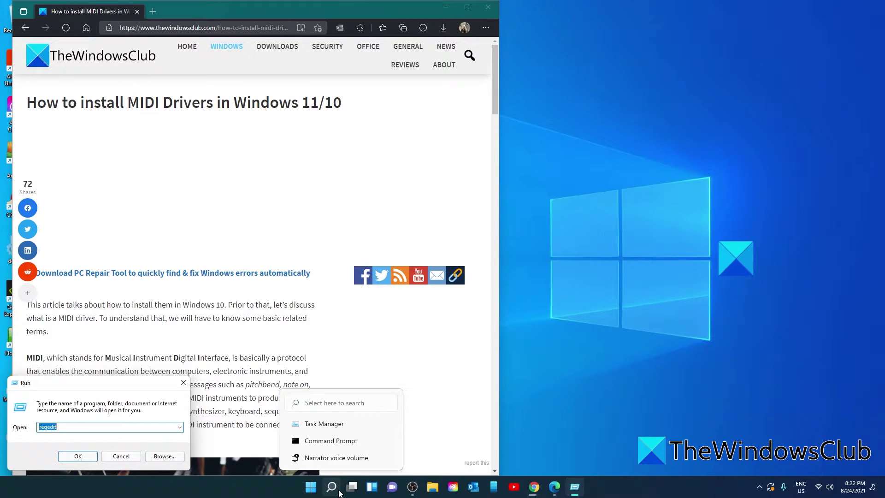
{"action": "type", "text": "msdt."}
{"action": "type", "text": "ex"}
{"action": "type", "text": "e -id devic"}
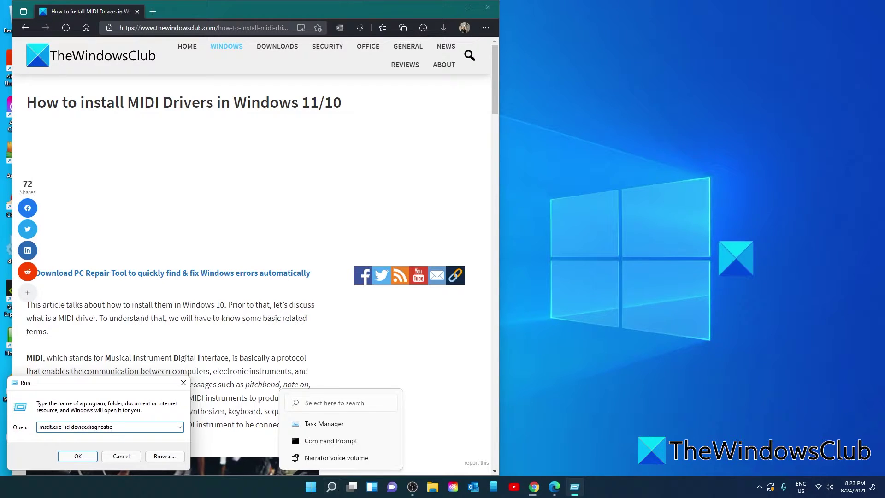
Step: Launch the Hardware and Devices troubleshooter and let it detect problems
{"action": "left_click", "coordinate": [78, 456]}
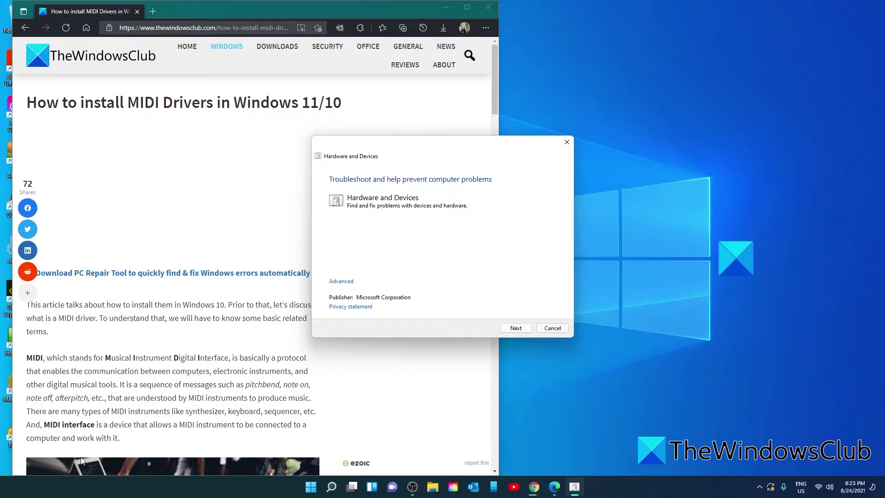
{"action": "left_click", "coordinate": [515, 328]}
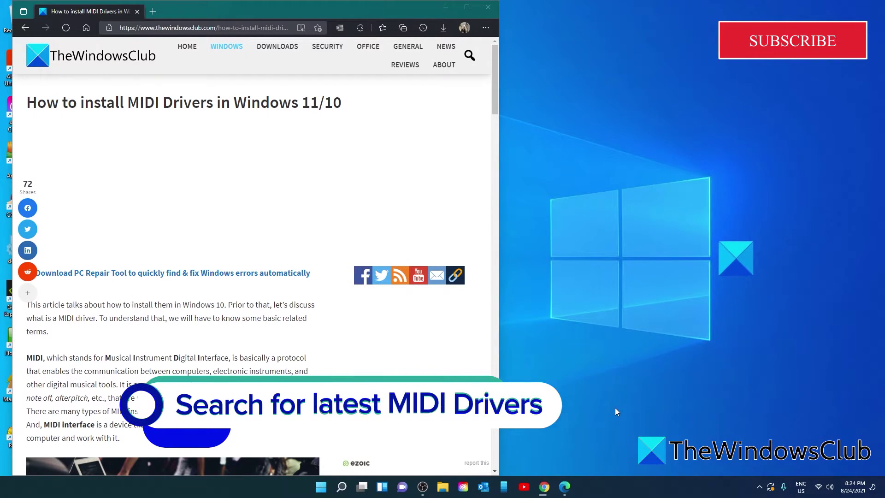
Step: In Device Manager, automatically search for a new Microsoft Device Association Root Enumerator driver
{"action": "right_click", "coordinate": [311, 490]}
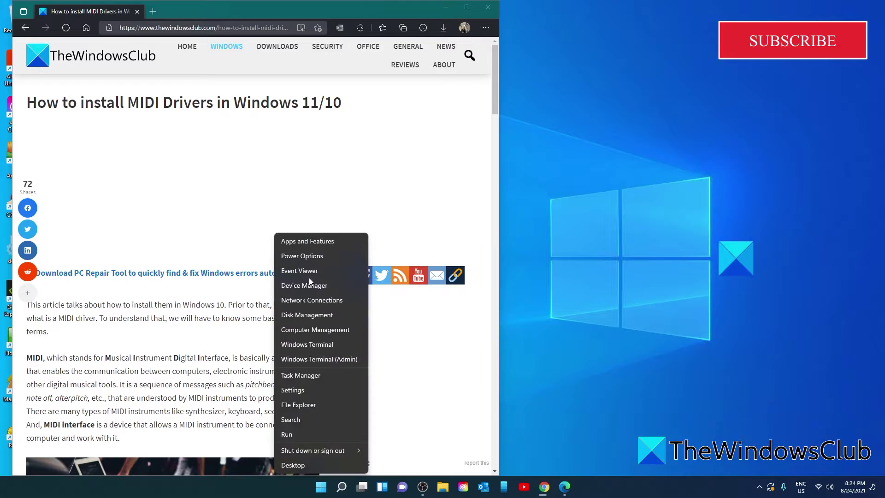
{"action": "left_click", "coordinate": [308, 285]}
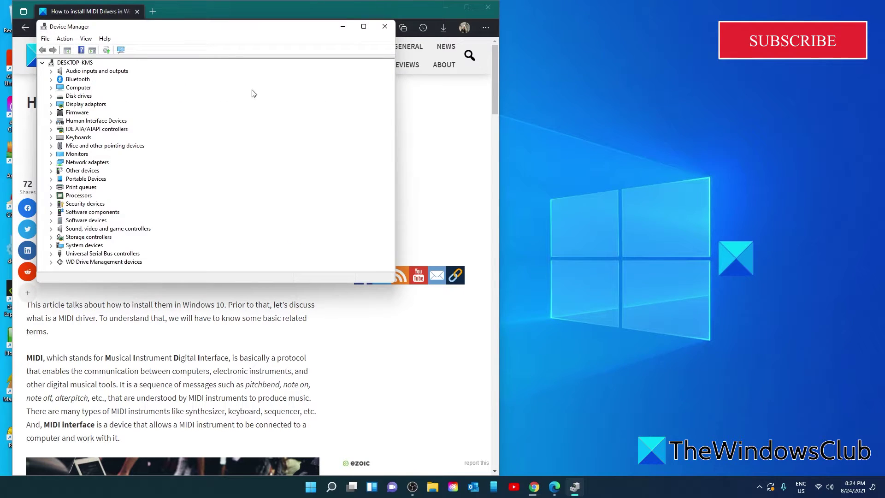
{"action": "left_click", "coordinate": [367, 256]}
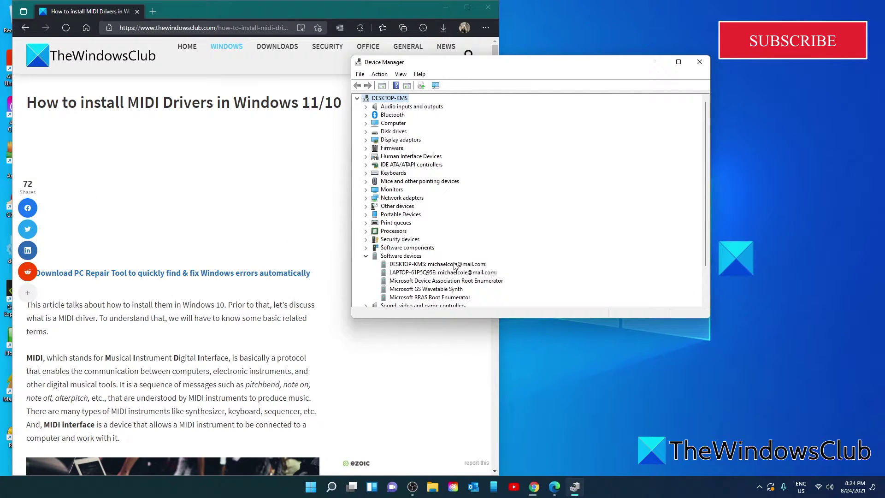
{"action": "right_click", "coordinate": [452, 282]}
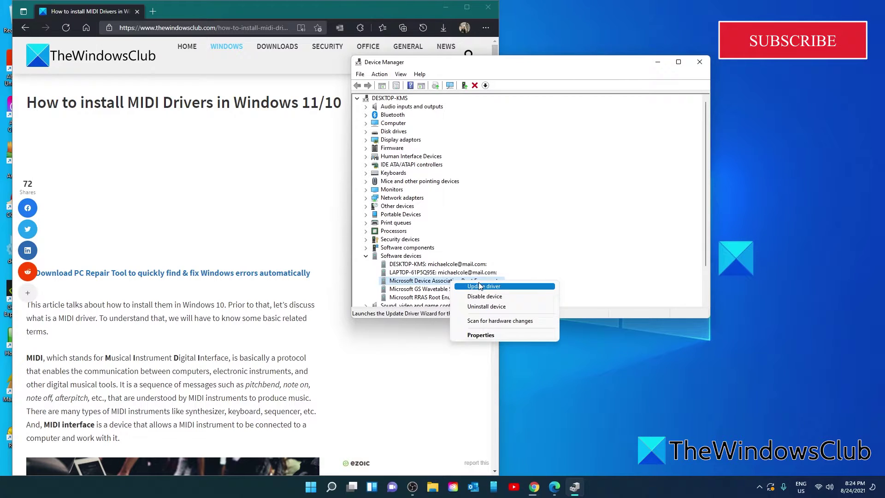
{"action": "left_click", "coordinate": [480, 287]}
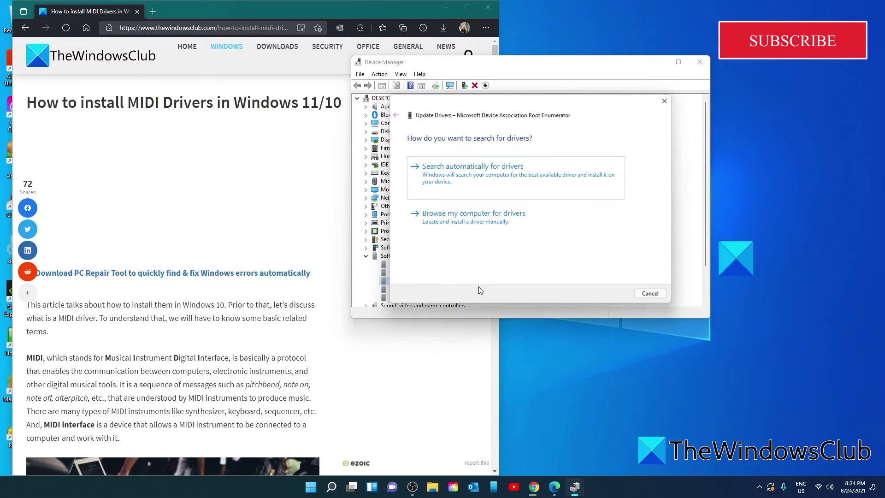
{"action": "left_click", "coordinate": [471, 170]}
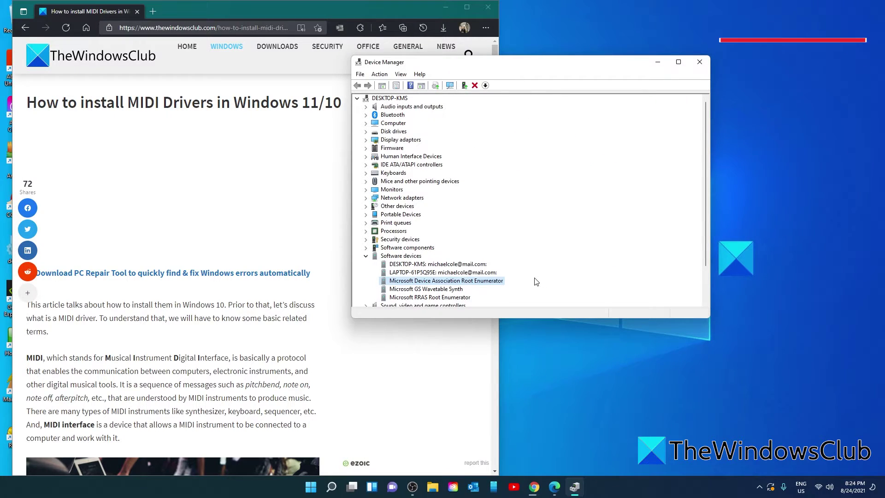
Step: Try browsing this computer for a Root Enumerator driver, then close the wizard
{"action": "right_click", "coordinate": [476, 283]}
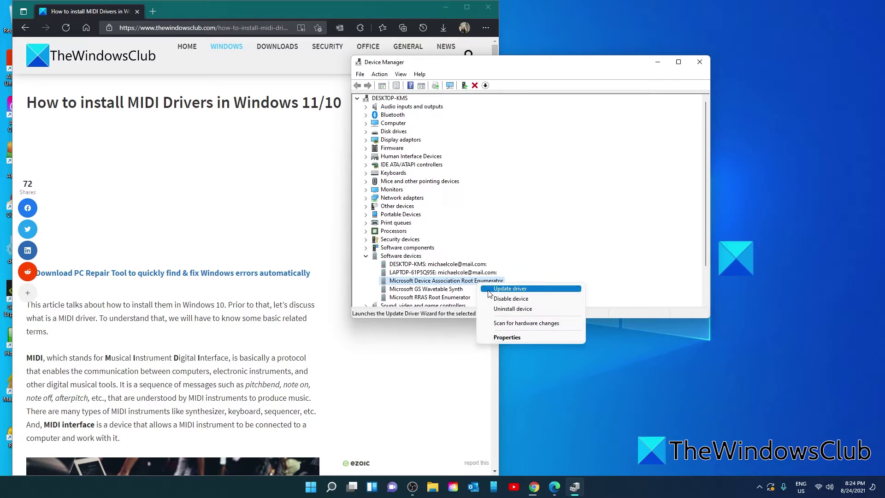
{"action": "left_click", "coordinate": [488, 289]}
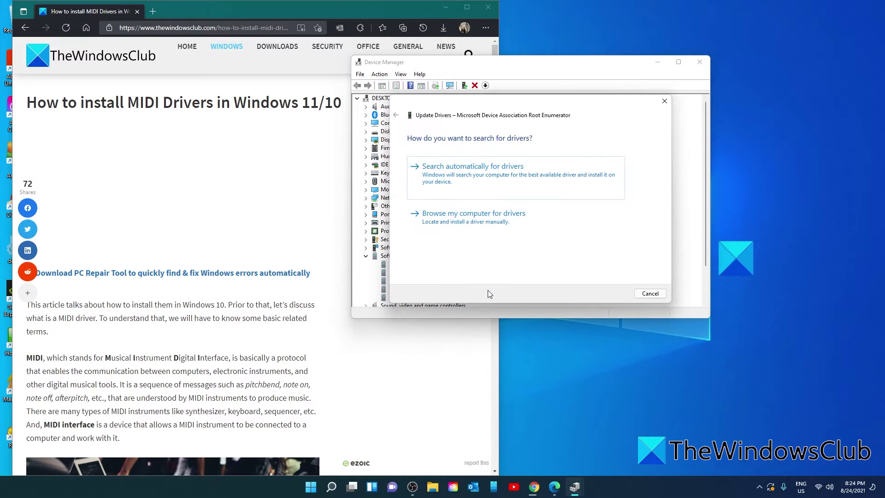
{"action": "left_click", "coordinate": [522, 225]}
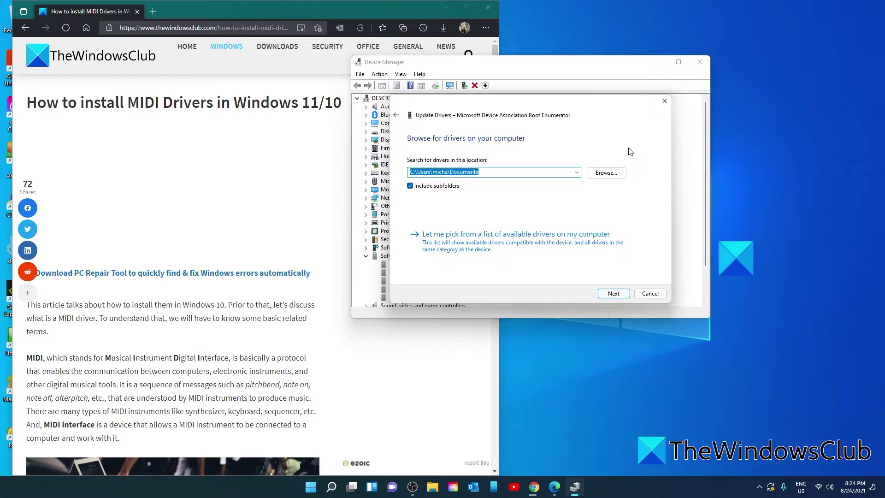
{"action": "left_click", "coordinate": [664, 102]}
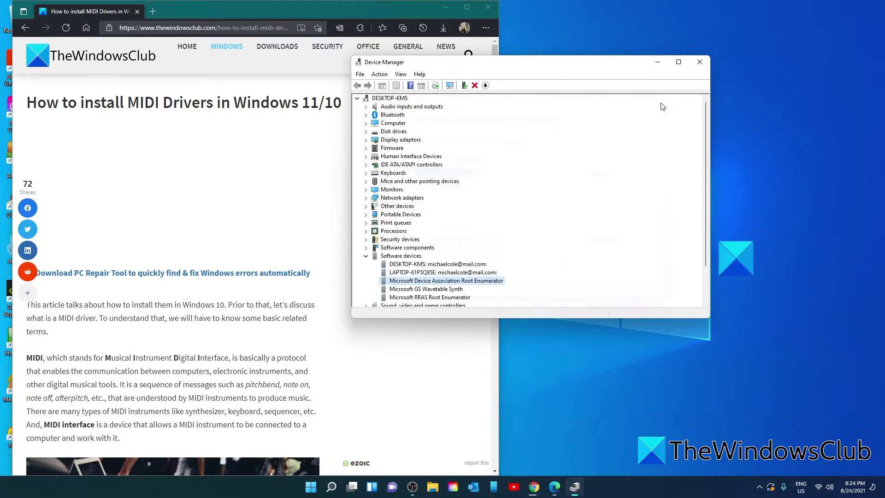
Step: Close Device Manager to return to the MIDI drivers article in Edge
{"action": "left_click", "coordinate": [699, 62]}
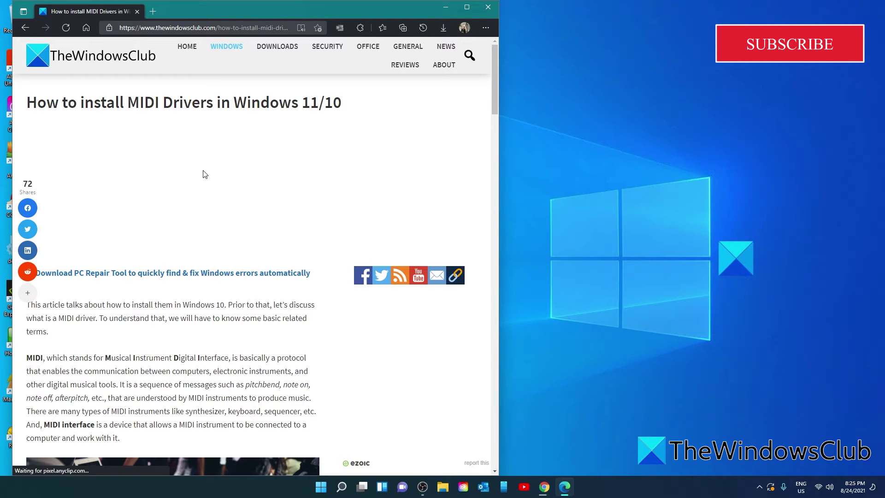
Step: Enable Windows 8 compatibility mode in the VMware Workstation 16 Player shortcut's Properties
{"action": "left_click", "coordinate": [489, 8]}
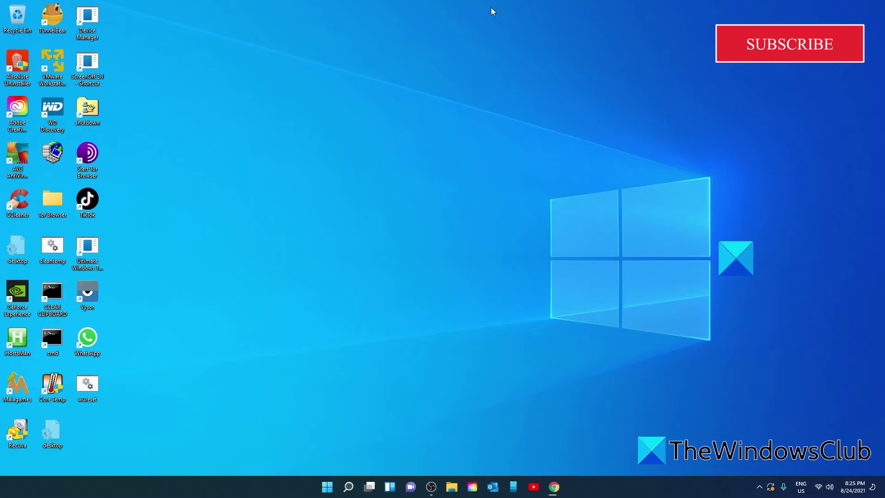
{"action": "right_click", "coordinate": [52, 63]}
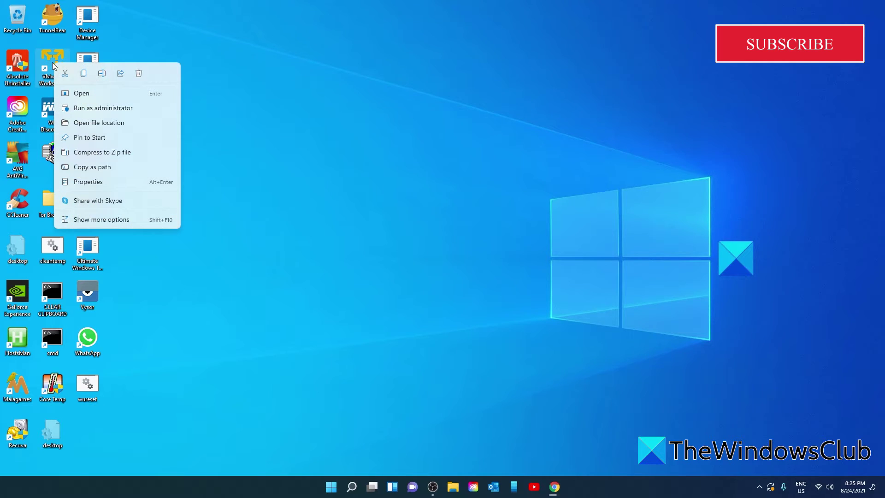
{"action": "left_click", "coordinate": [81, 187]}
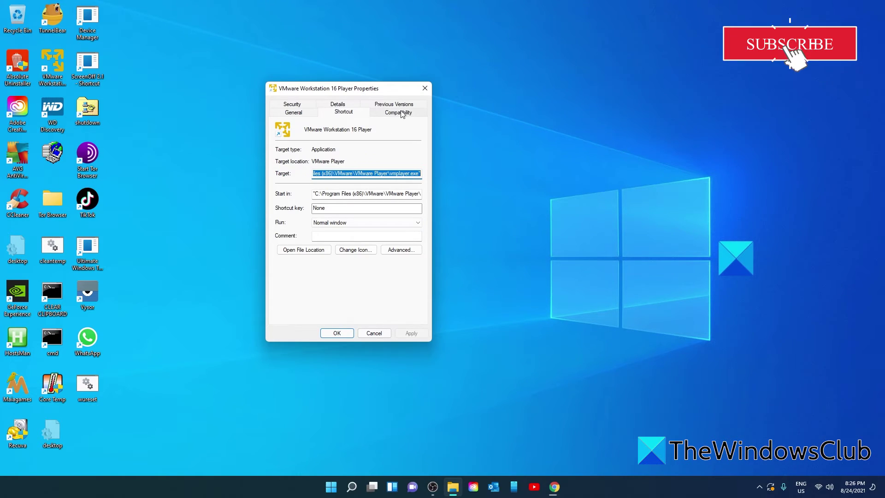
{"action": "left_click", "coordinate": [400, 112]}
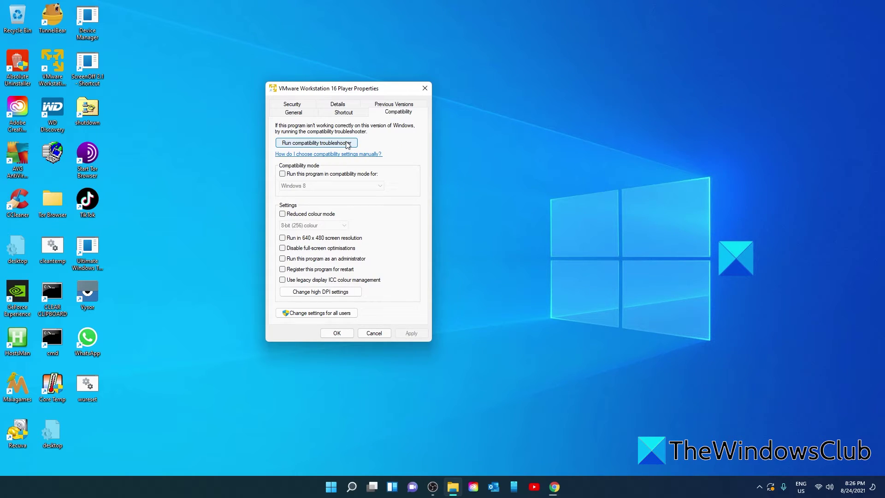
{"action": "left_click", "coordinate": [283, 174]}
{"action": "left_click", "coordinate": [380, 188]}
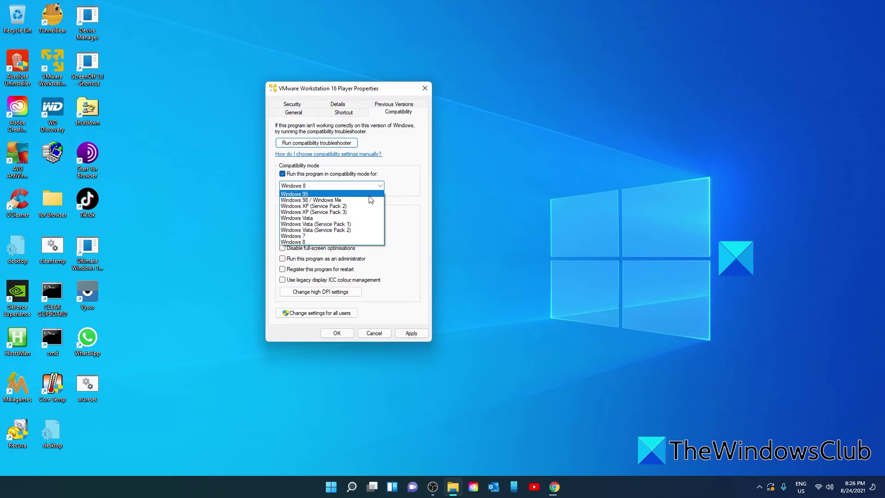
{"action": "left_click", "coordinate": [283, 175]}
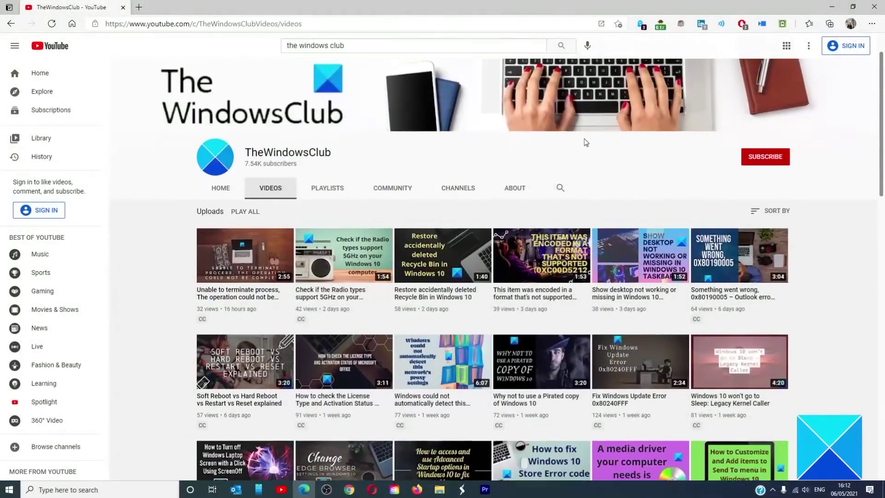
Step: Scroll down through TheWindowsClub's video uploads and back up again
{"action": "scroll", "coordinate": [584, 138], "scroll_direction": "down", "scroll_amount": 5}
{"action": "scroll", "coordinate": [585, 143], "scroll_direction": "down", "scroll_amount": 5}
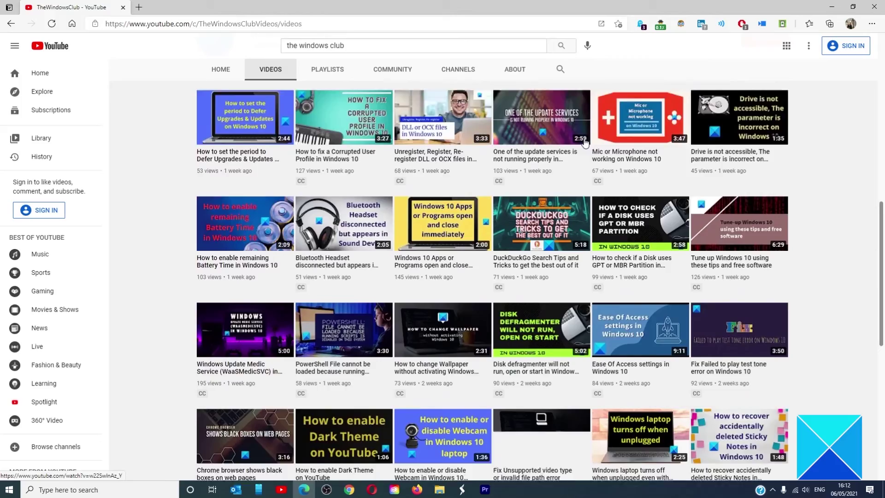
{"action": "scroll", "coordinate": [585, 142], "scroll_direction": "down", "scroll_amount": 2}
{"action": "scroll", "coordinate": [585, 143], "scroll_direction": "down", "scroll_amount": 4}
{"action": "scroll", "coordinate": [585, 143], "scroll_direction": "up", "scroll_amount": 1}
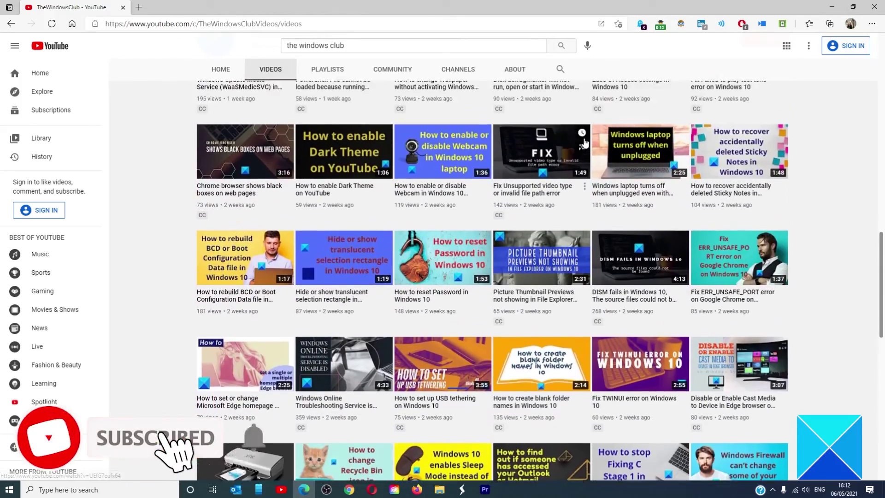
{"action": "scroll", "coordinate": [584, 143], "scroll_direction": "up", "scroll_amount": 4}
{"action": "scroll", "coordinate": [584, 142], "scroll_direction": "up", "scroll_amount": 1}
{"action": "scroll", "coordinate": [585, 140], "scroll_direction": "up", "scroll_amount": 2}
{"action": "scroll", "coordinate": [585, 140], "scroll_direction": "up", "scroll_amount": 3}
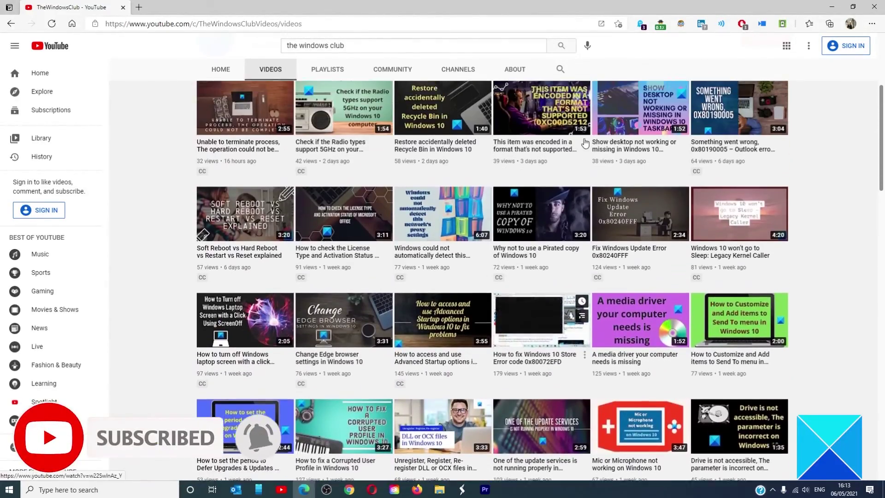